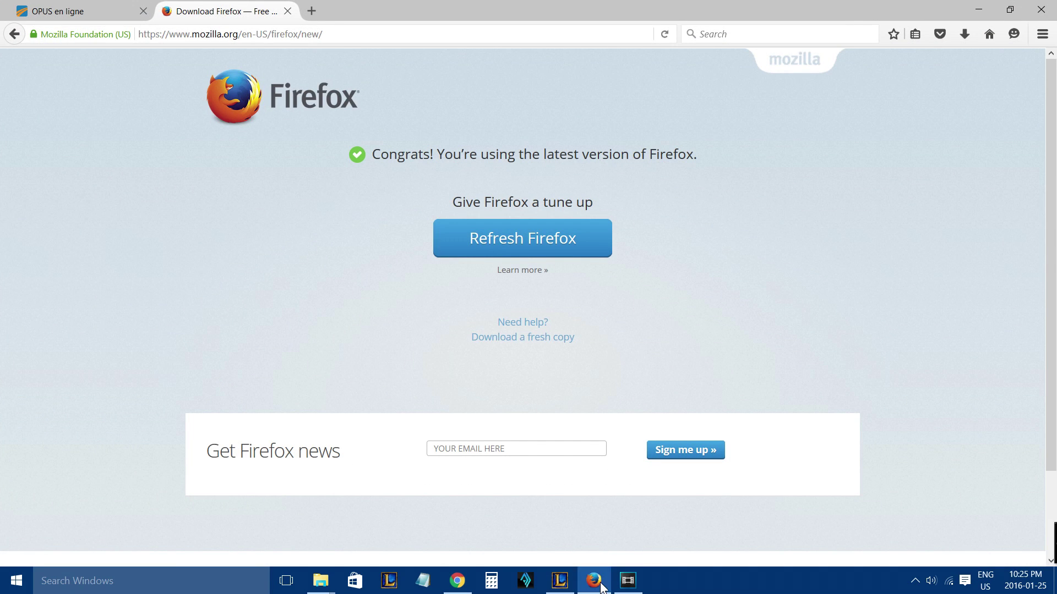
# Step: Switch to Chrome and examine which Chrome versions the OPUS recharge page supports
pyautogui.click(593, 580)
pyautogui.click(659, 367)
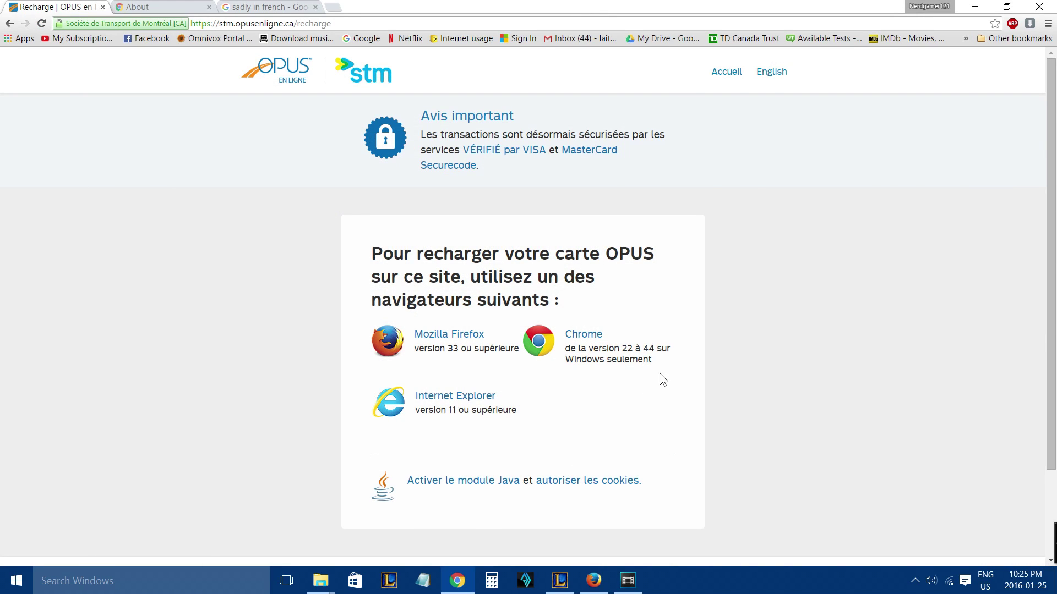
pyautogui.moveTo(652, 362); pyautogui.dragTo(556, 338)
pyautogui.click(667, 355)
pyautogui.moveTo(654, 348); pyautogui.dragTo(635, 348)
pyautogui.click(724, 359)
pyautogui.moveTo(651, 348); pyautogui.dragTo(633, 349)
pyautogui.click(820, 287)
# Step: Open Chrome's About page and check the installed version number
pyautogui.click(1048, 23)
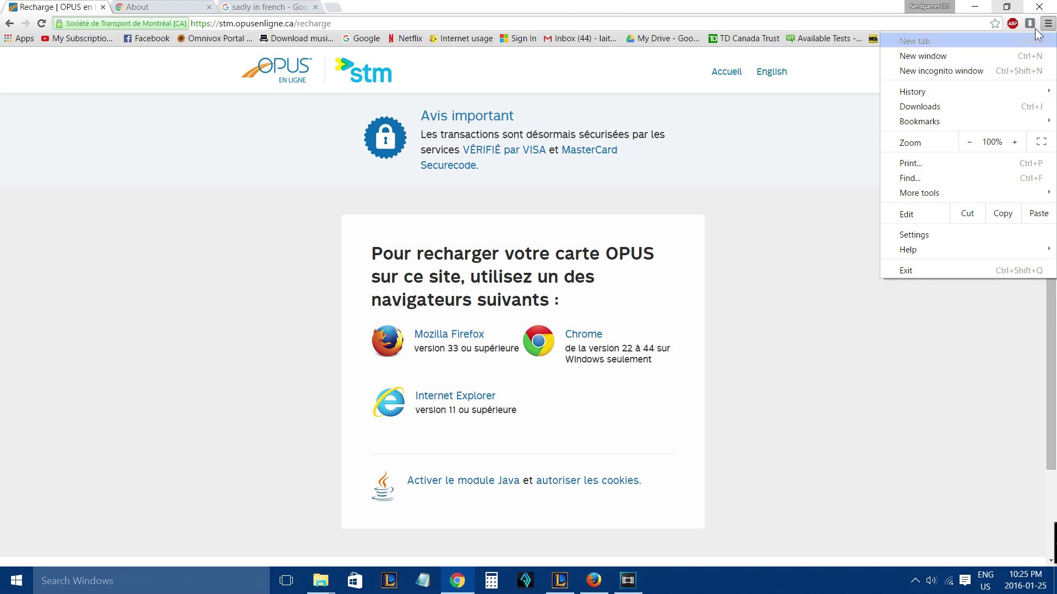
pyautogui.moveTo(943, 253)
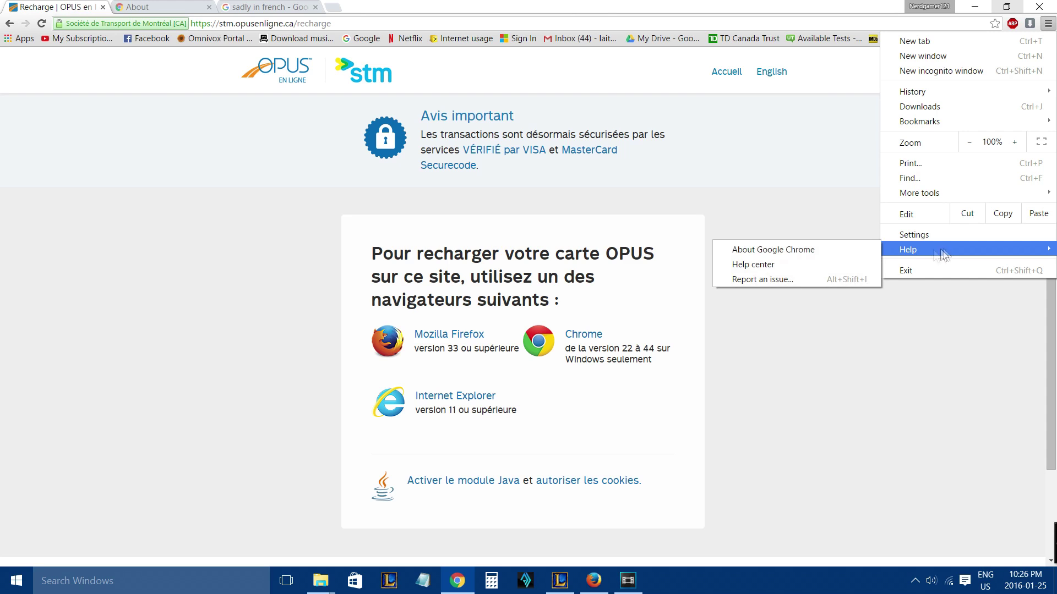
pyautogui.click(850, 251)
pyautogui.click(117, 161)
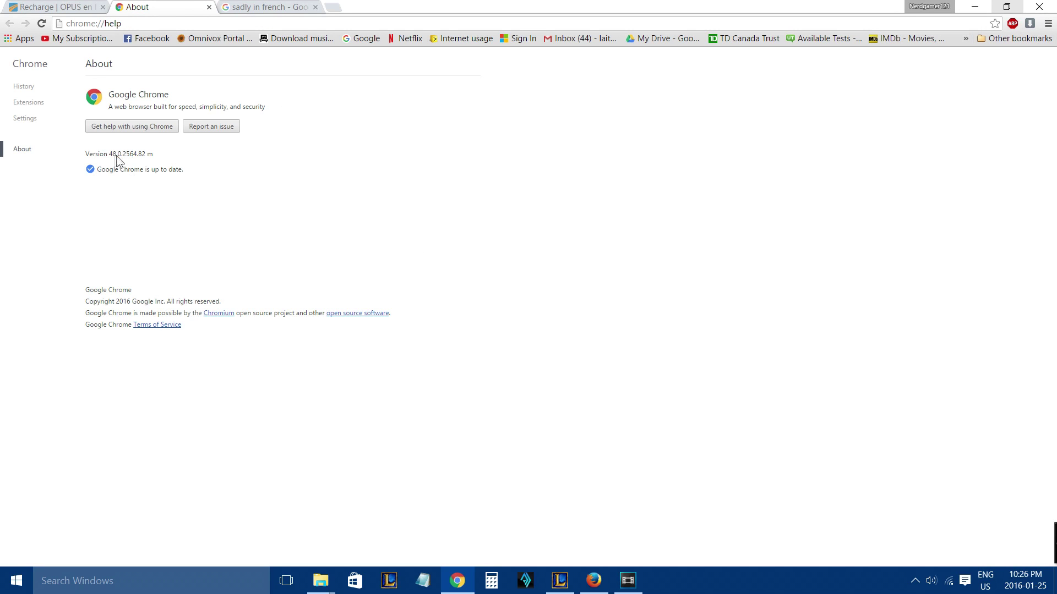
pyautogui.moveTo(101, 158); pyautogui.dragTo(138, 160)
pyautogui.click(102, 159)
# Step: Return to the OPUS Recharge page and compare the supported Chrome version range
pyautogui.click(39, 6)
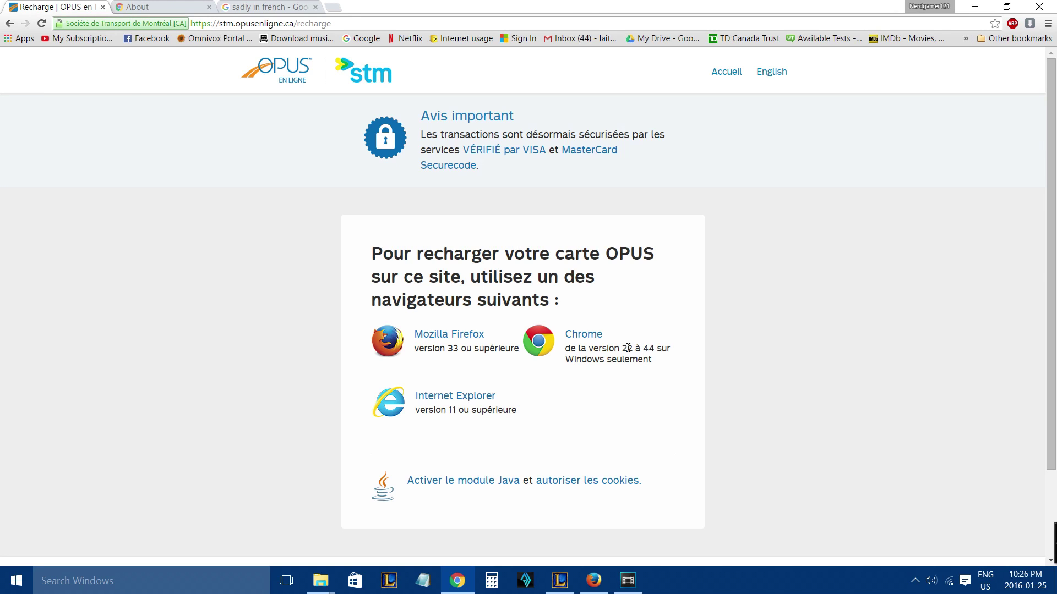
pyautogui.moveTo(627, 349); pyautogui.dragTo(655, 349)
pyautogui.click(722, 374)
pyautogui.moveTo(545, 358); pyautogui.dragTo(623, 379)
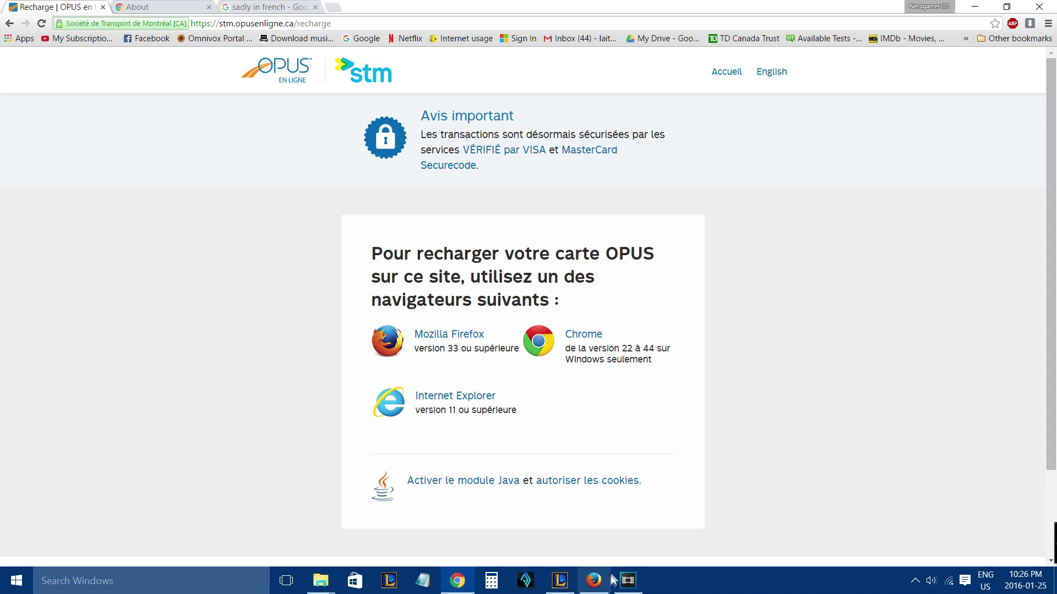
# Step: Switch to Firefox and highlight the web address of the OPUS en ligne home page
pyautogui.click(593, 581)
pyautogui.hotkey('alt', 'Tab')
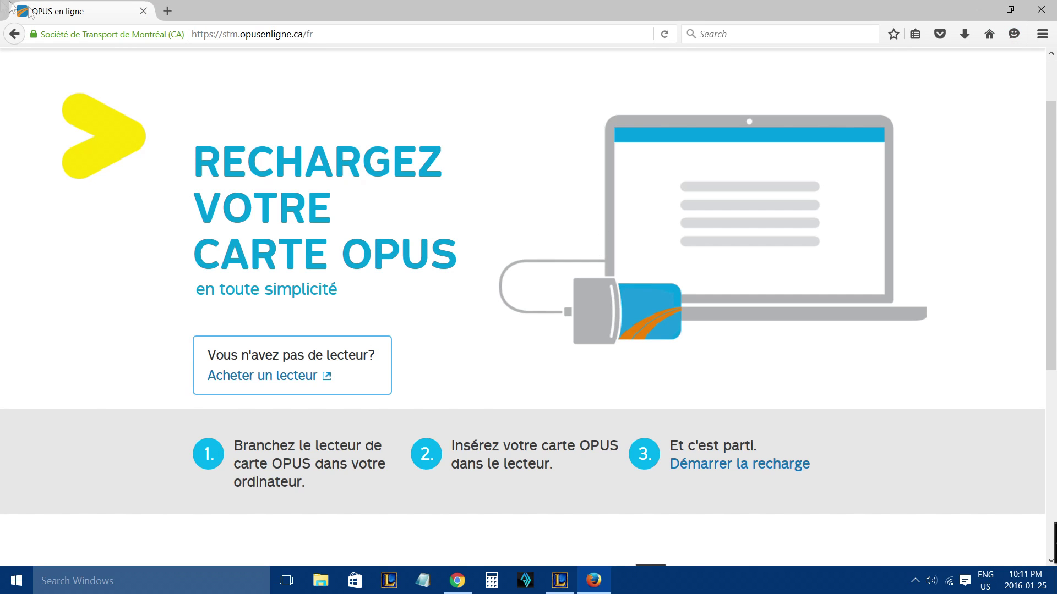
pyautogui.moveTo(209, 34); pyautogui.dragTo(313, 91)
pyautogui.click(81, 254)
pyautogui.click(313, 40)
pyautogui.moveTo(313, 39); pyautogui.dragTo(193, 53)
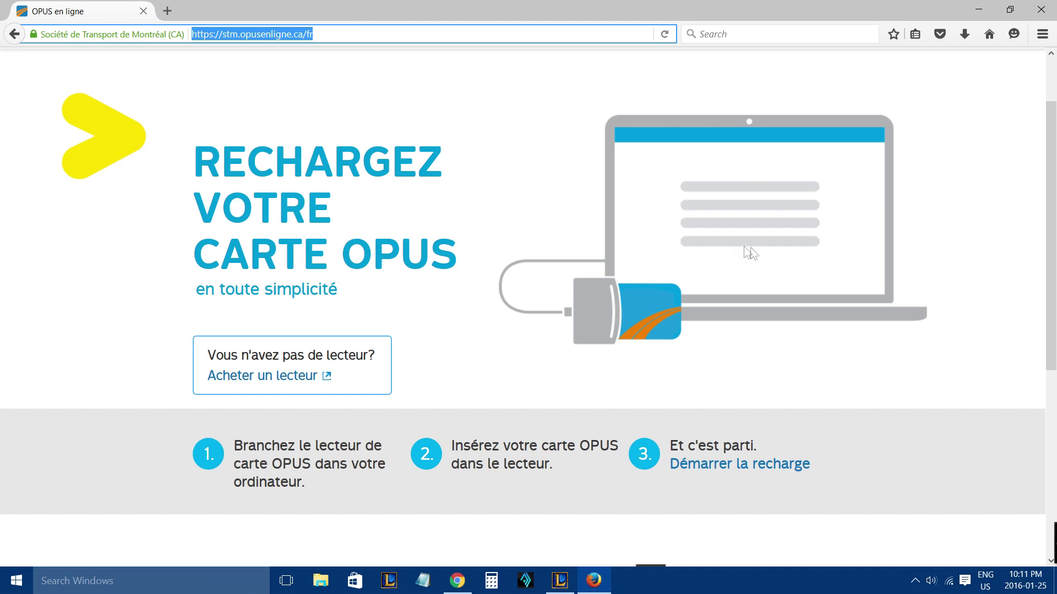
pyautogui.click(193, 463)
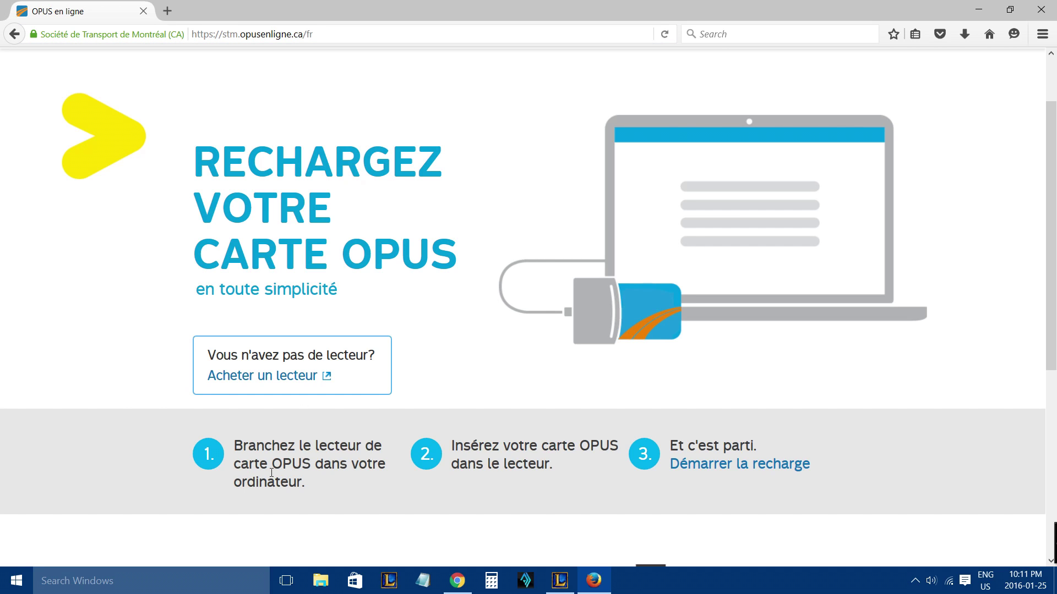
# Step: Start the recharge from the OPUS en ligne home page and look over the fares on the card
pyautogui.scroll(-3, 272, 472)
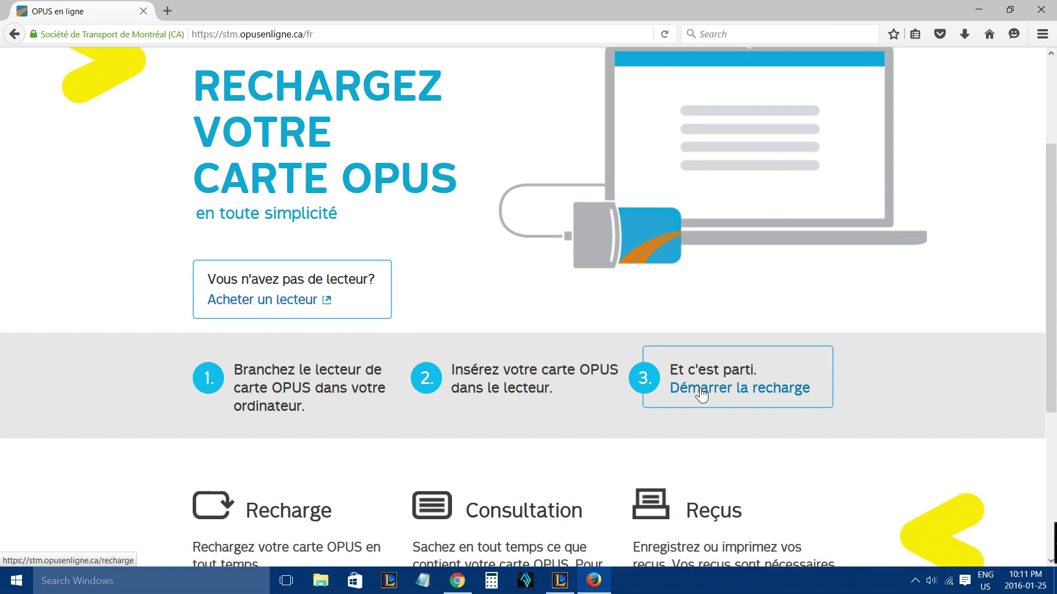
pyautogui.click(700, 391)
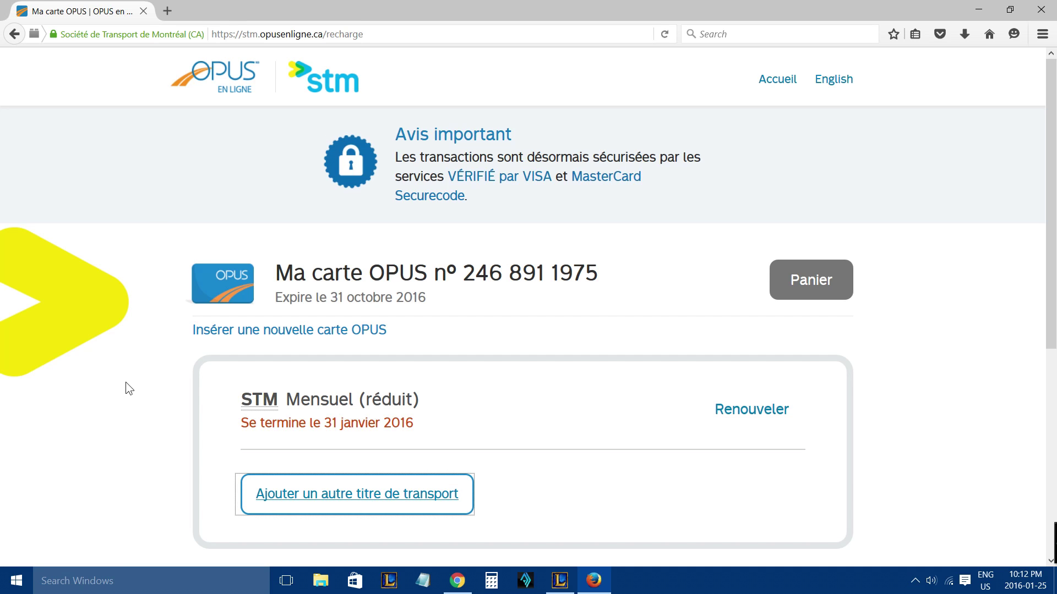
pyautogui.scroll(-3, 126, 383)
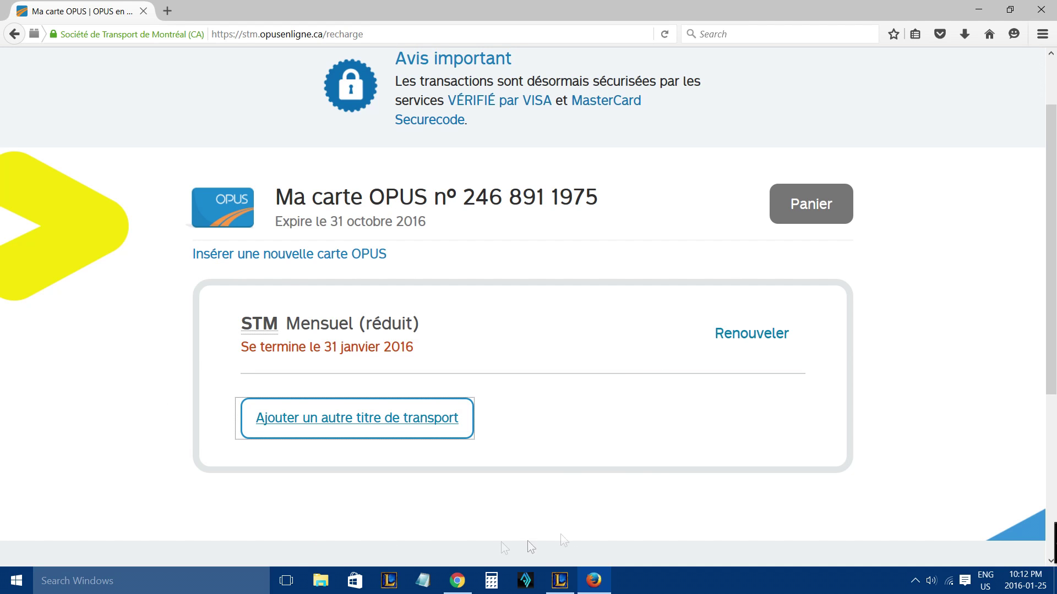
pyautogui.scroll(-1, 619, 447)
pyautogui.scroll(-3, 620, 447)
pyautogui.scroll(1, 556, 336)
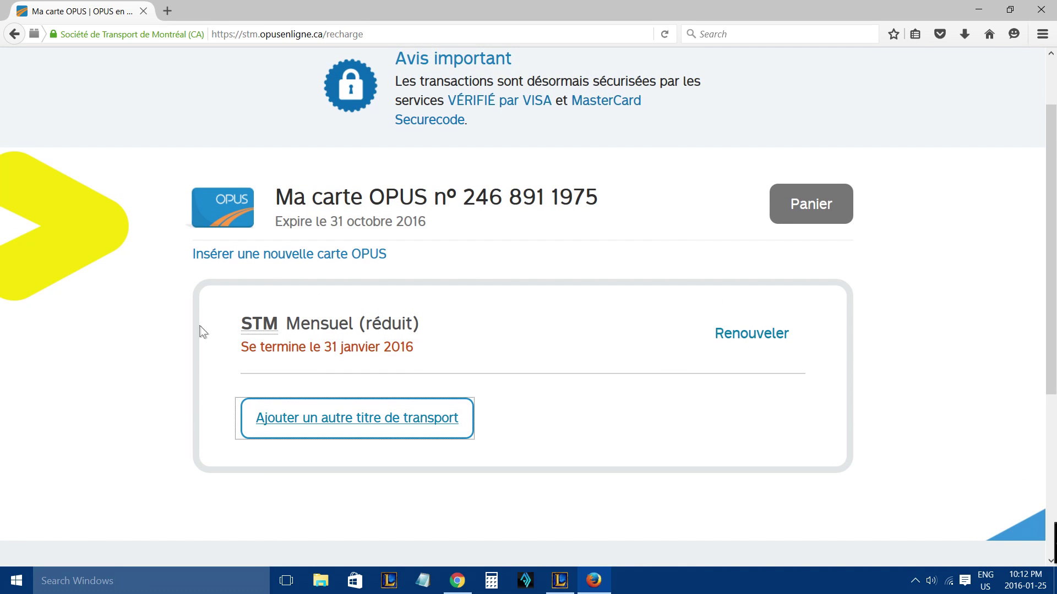
# Step: Renew the STM Mensuel (réduit) fare on the OPUS card
pyautogui.moveTo(221, 323); pyautogui.dragTo(254, 323)
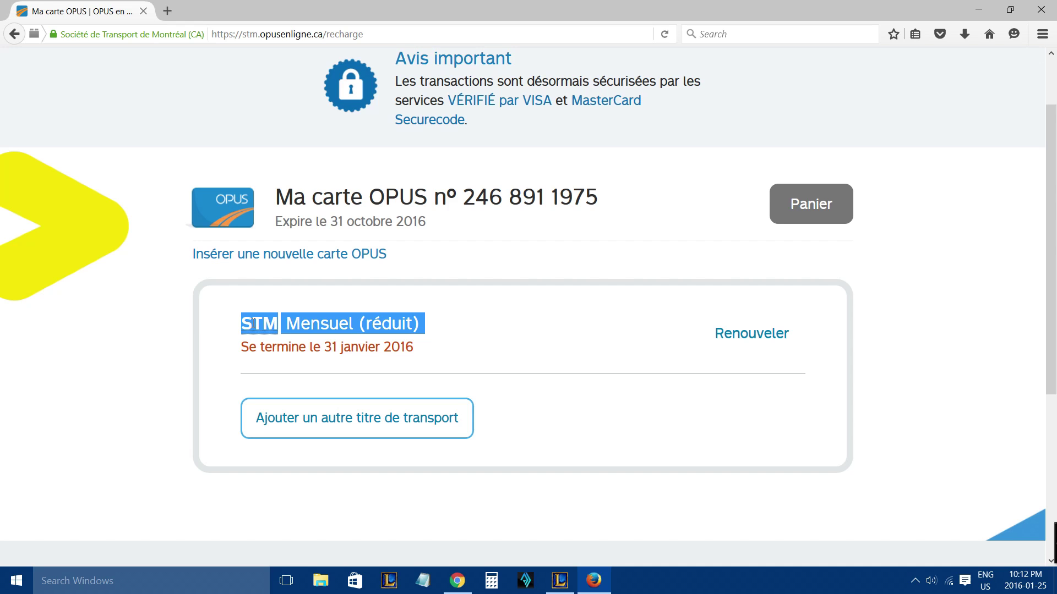
pyautogui.click(493, 325)
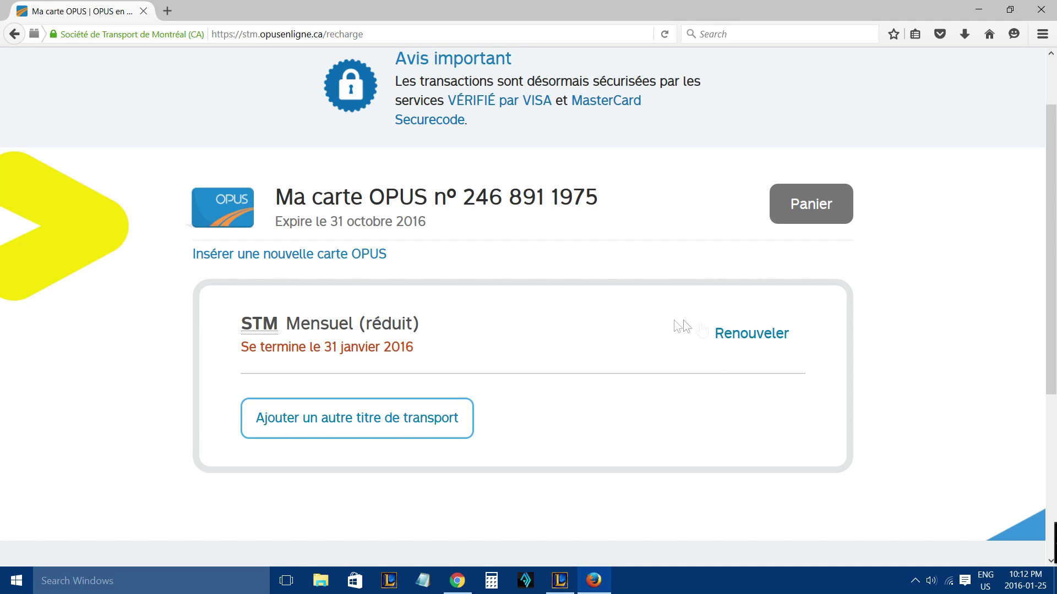
pyautogui.click(727, 336)
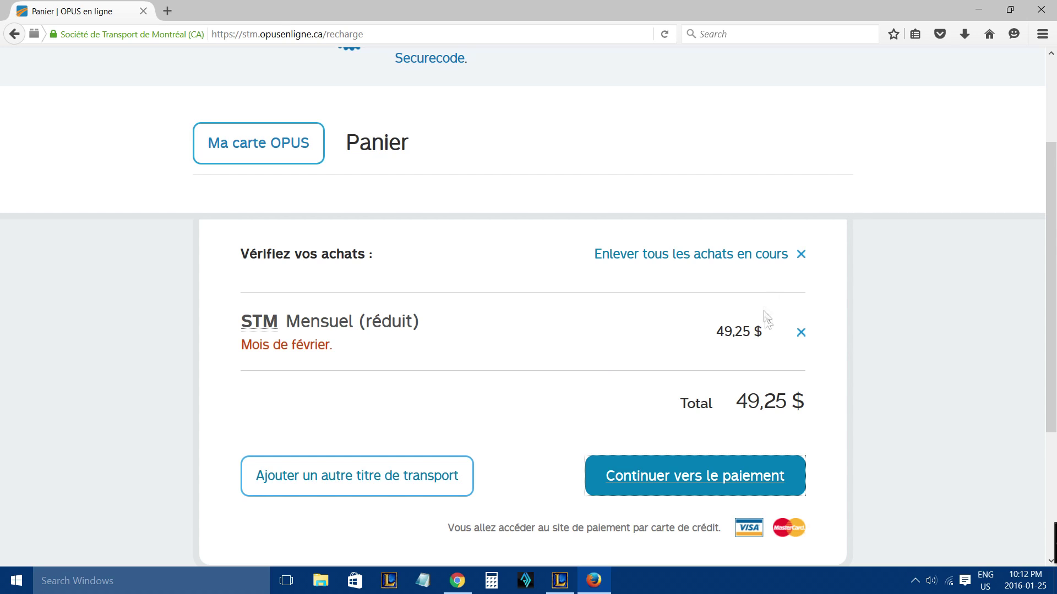
# Step: Open the list of additional transit fares from the cart and examine the STM fares on offer
pyautogui.scroll(-2, 907, 338)
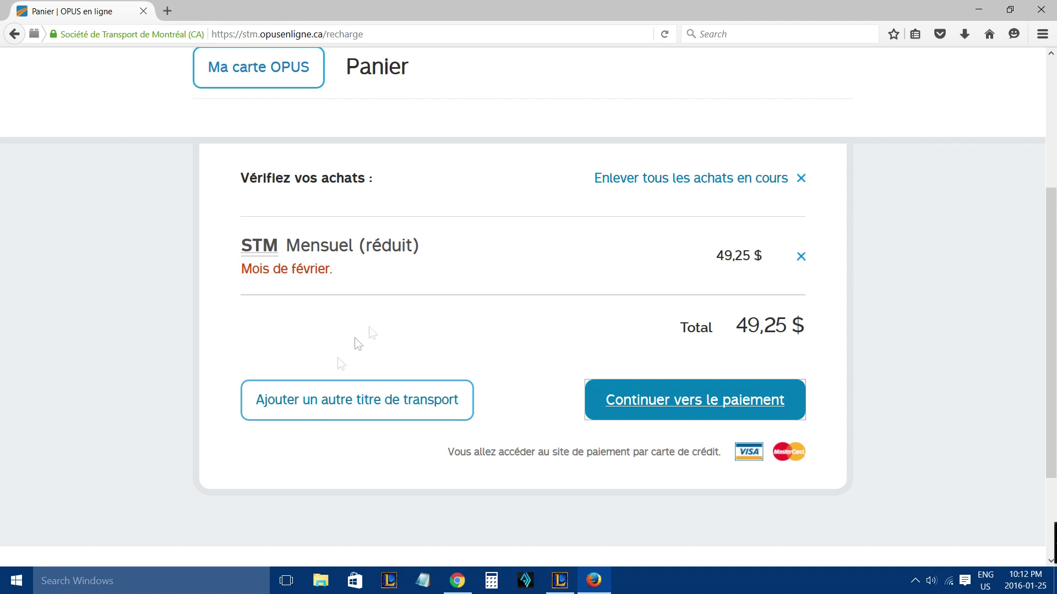
pyautogui.click(372, 410)
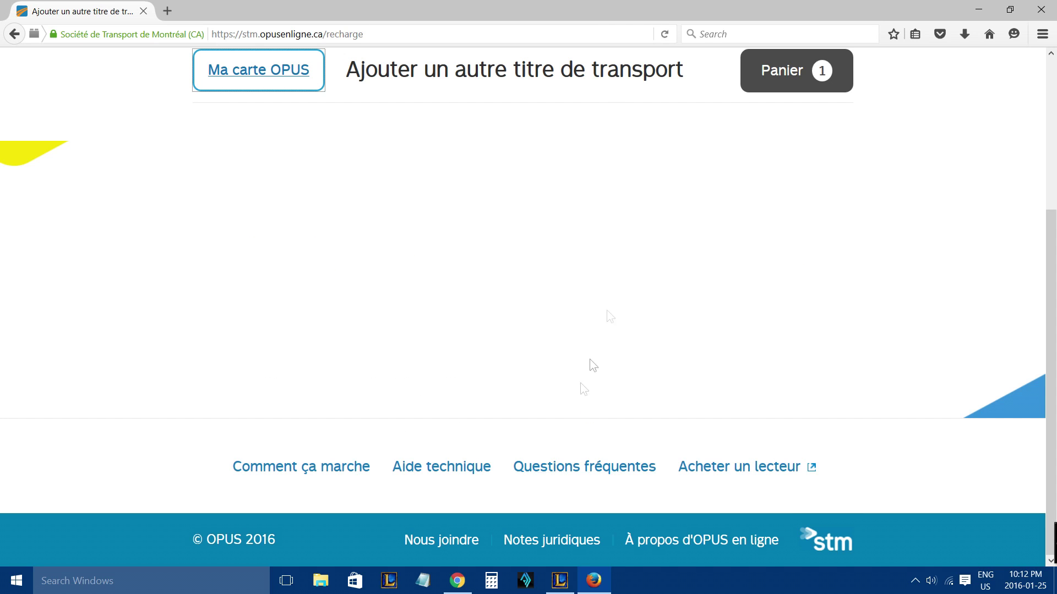
pyautogui.scroll(-2, 304, 429)
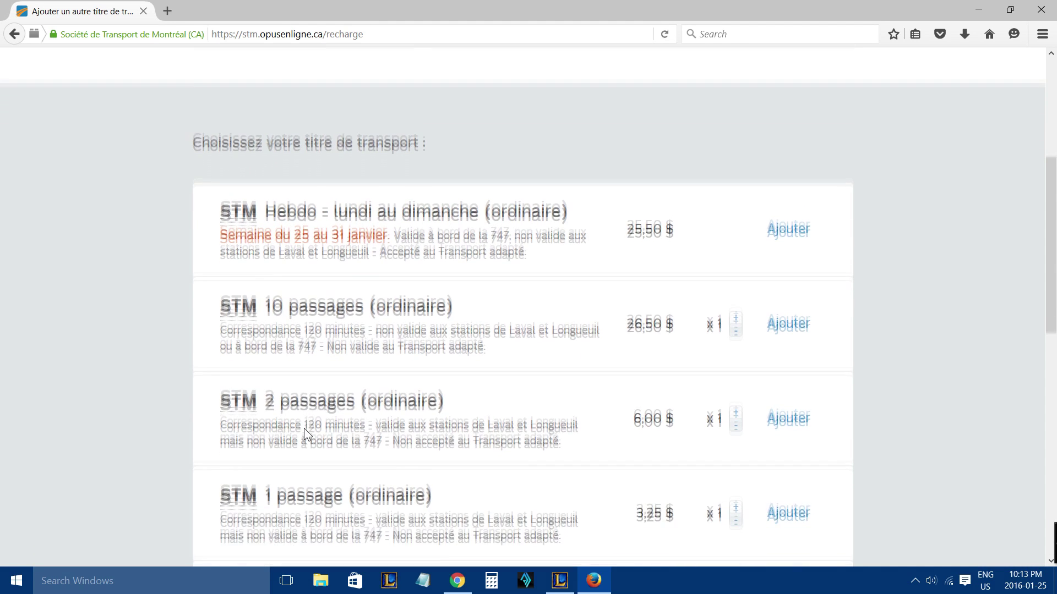
pyautogui.scroll(-8, 304, 428)
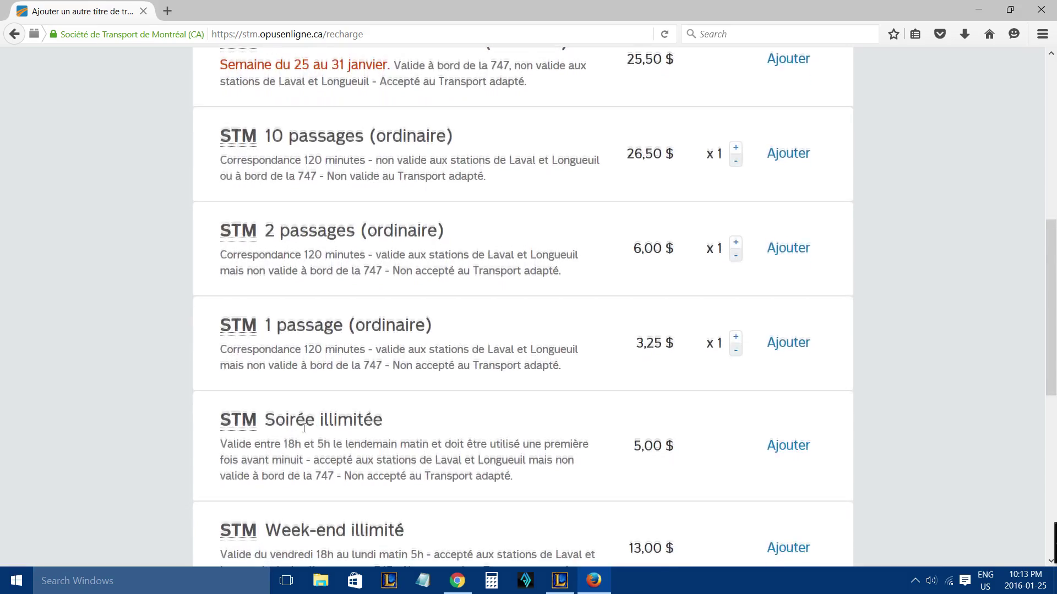
pyautogui.scroll(-2, 331, 270)
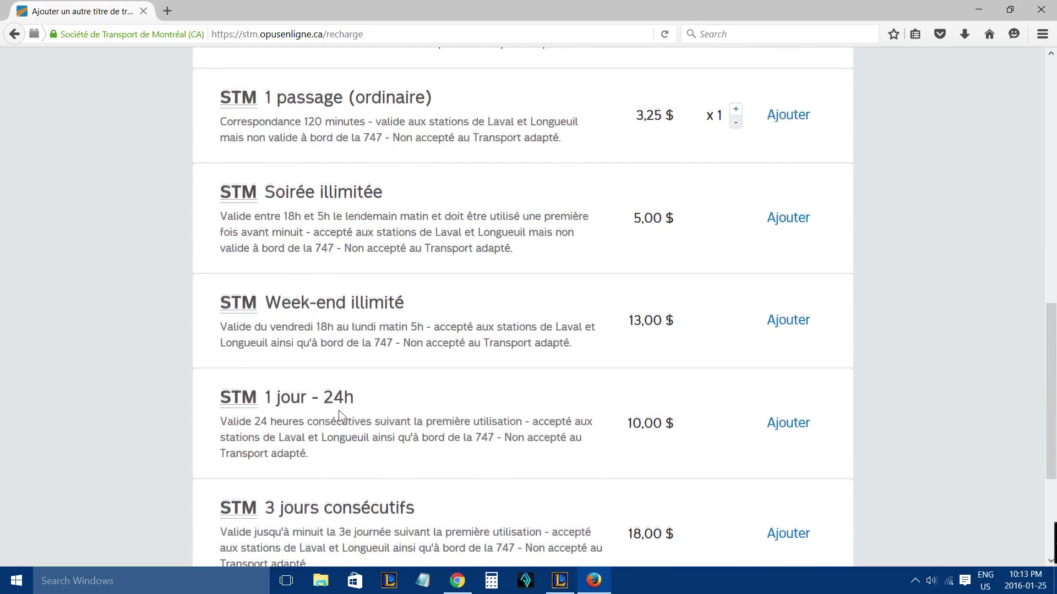
pyautogui.scroll(-3, 339, 410)
pyautogui.scroll(15, 348, 406)
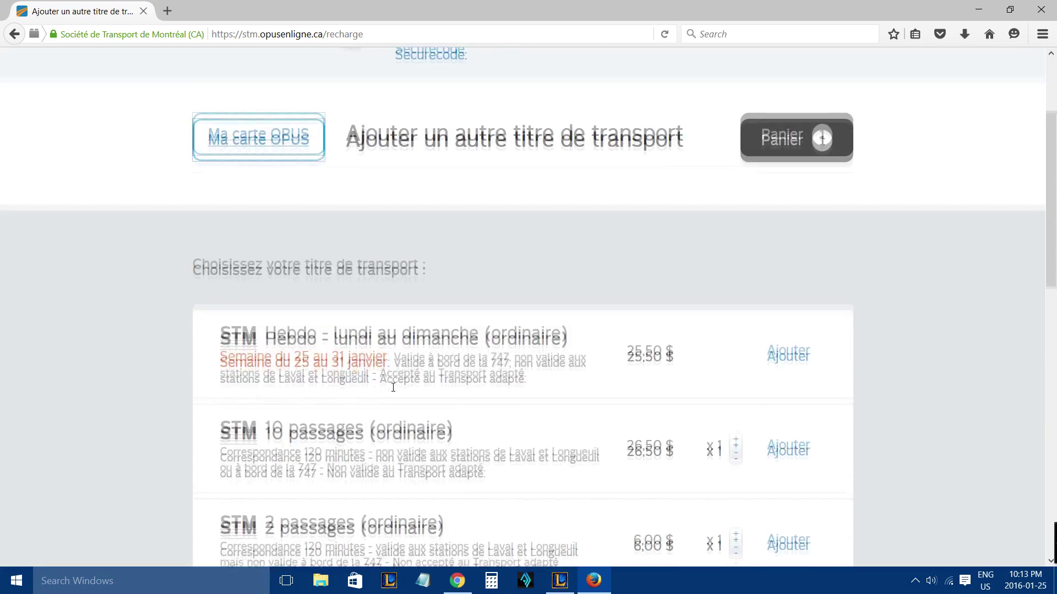
pyautogui.scroll(-3, 298, 314)
pyautogui.scroll(-11, 393, 248)
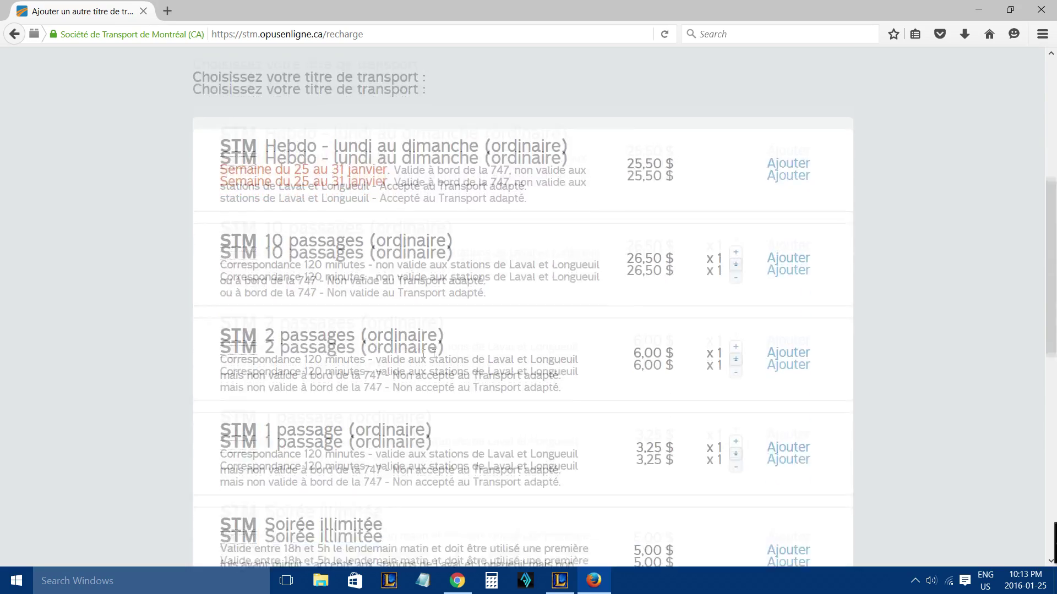
pyautogui.scroll(-3, 586, 363)
pyautogui.scroll(15, 641, 329)
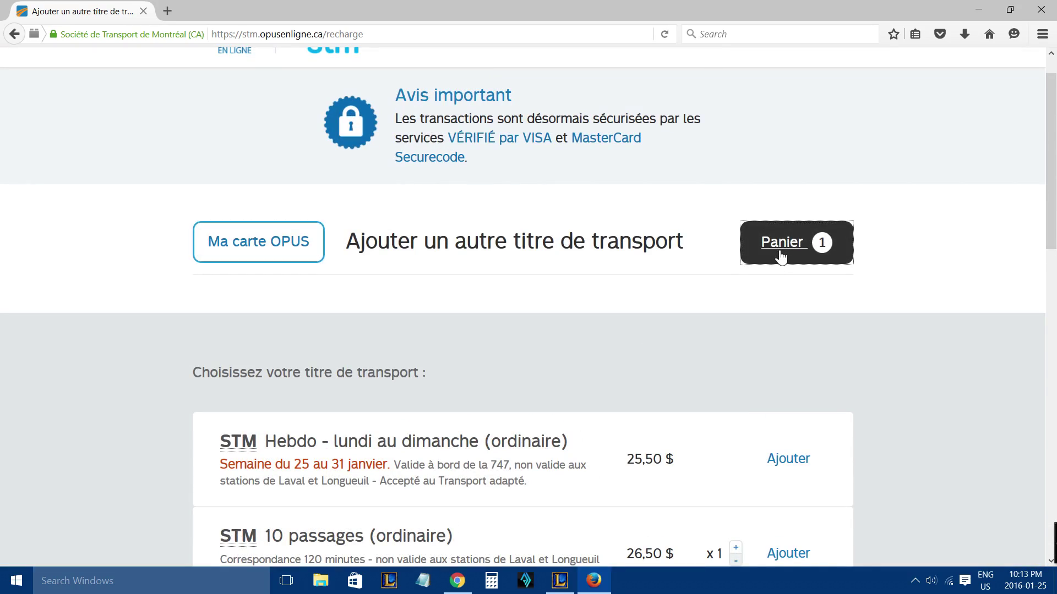
# Step: Return to the cart and continue to payment for the STM Mensuel (réduit) fare
pyautogui.click(776, 256)
pyautogui.scroll(-3, 842, 242)
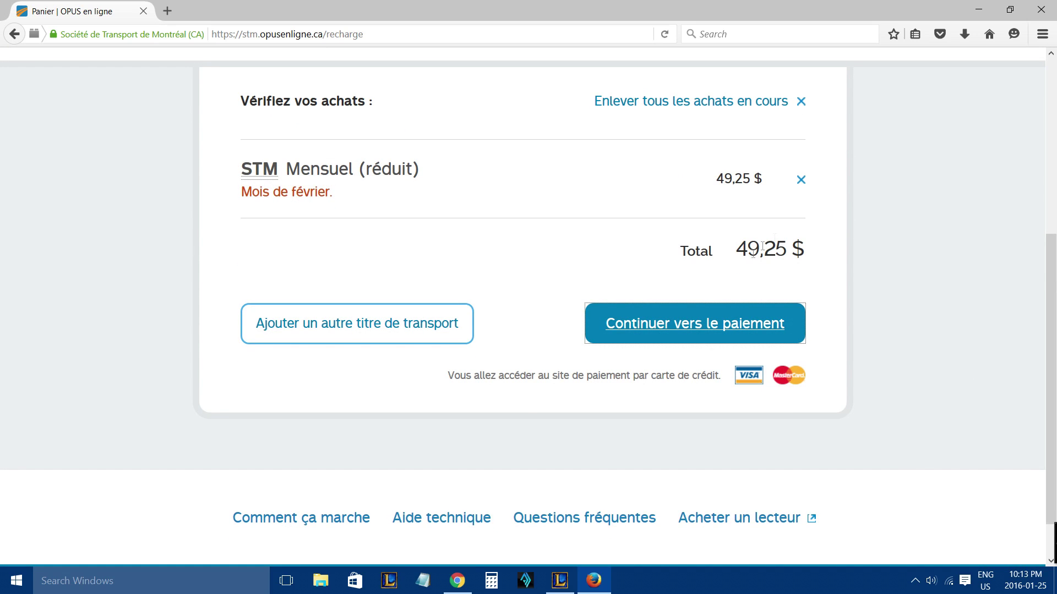
pyautogui.scroll(2, 680, 449)
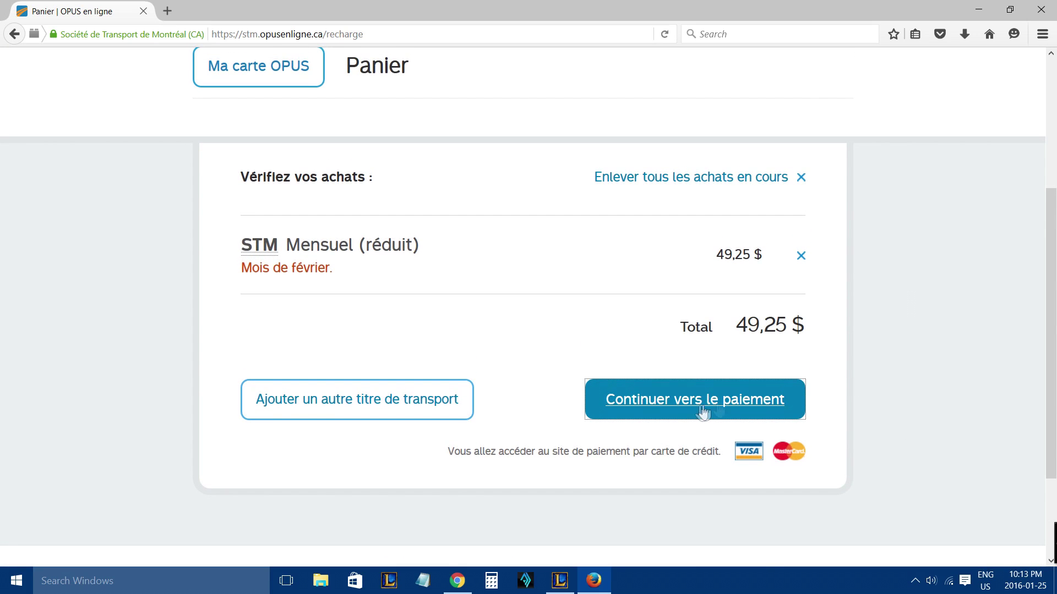
pyautogui.click(727, 408)
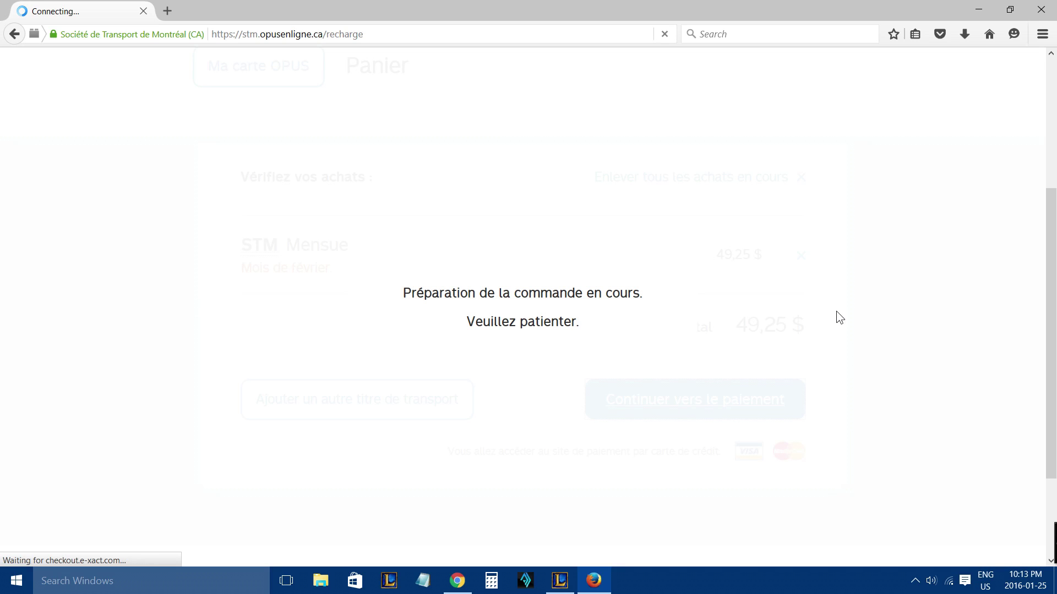
# Step: Look over the whole payment form down to the order total
pyautogui.rightClick(708, 458)
pyautogui.click(642, 373)
pyautogui.scroll(-3, 941, 337)
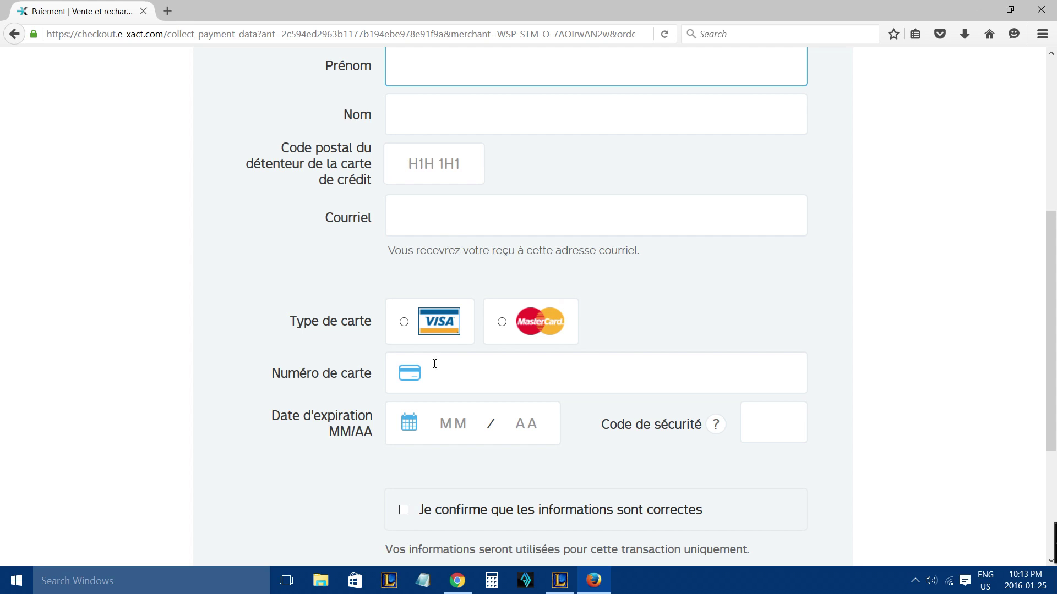
pyautogui.scroll(-2, 312, 370)
pyautogui.scroll(4, 307, 205)
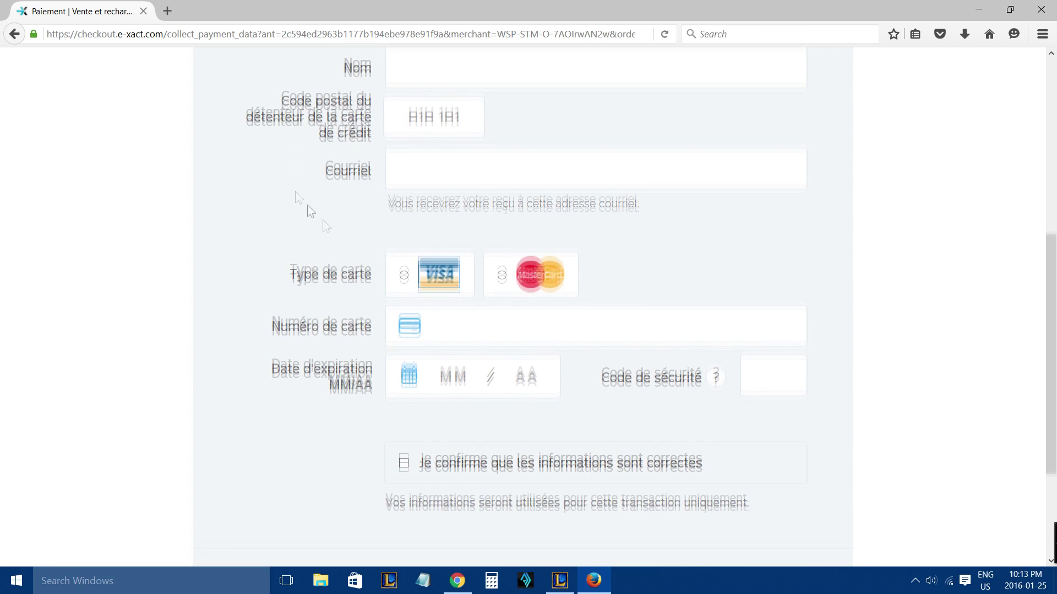
pyautogui.scroll(-6, 752, 310)
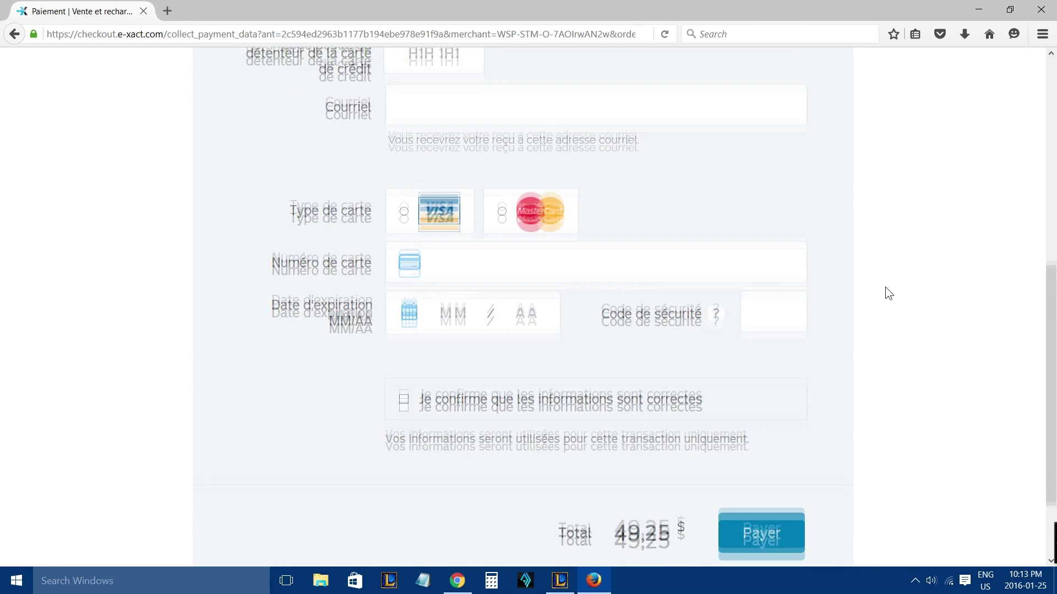
# Step: Review the required name, postal code, e-mail and credit card fields and the confirmation checkbox on the payment form
pyautogui.click(454, 303)
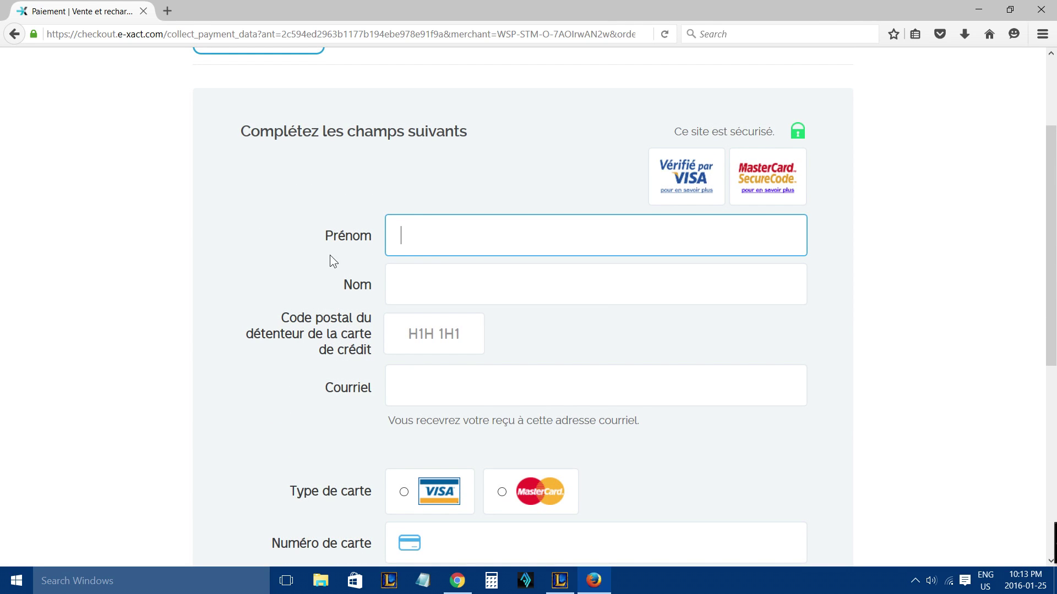
pyautogui.scroll(-3, 455, 236)
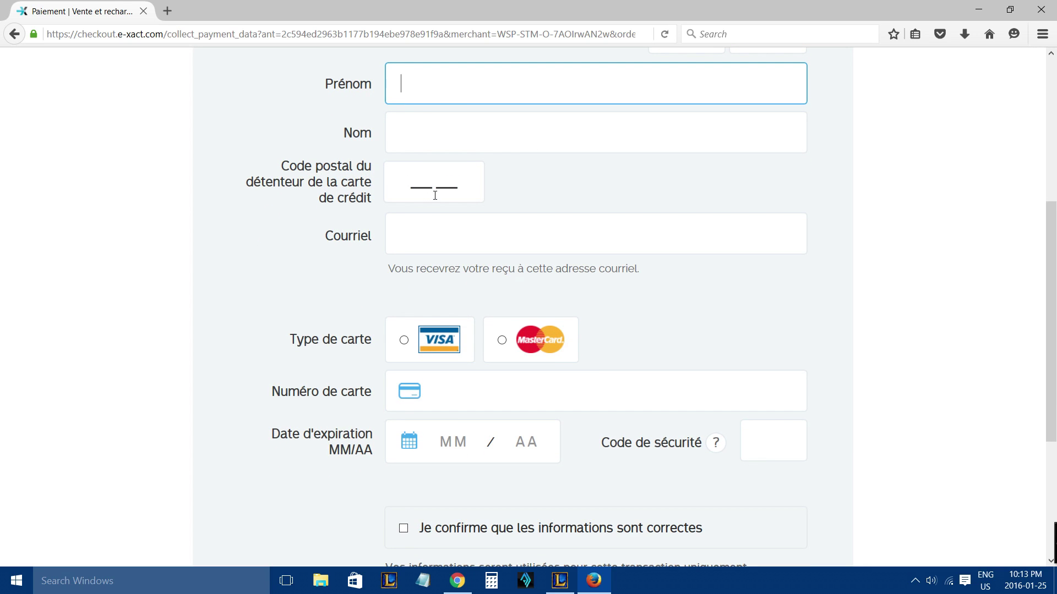
pyautogui.scroll(-2, 298, 265)
pyautogui.click(556, 317)
pyautogui.scroll(-1, 956, 380)
pyautogui.scroll(-2, 952, 374)
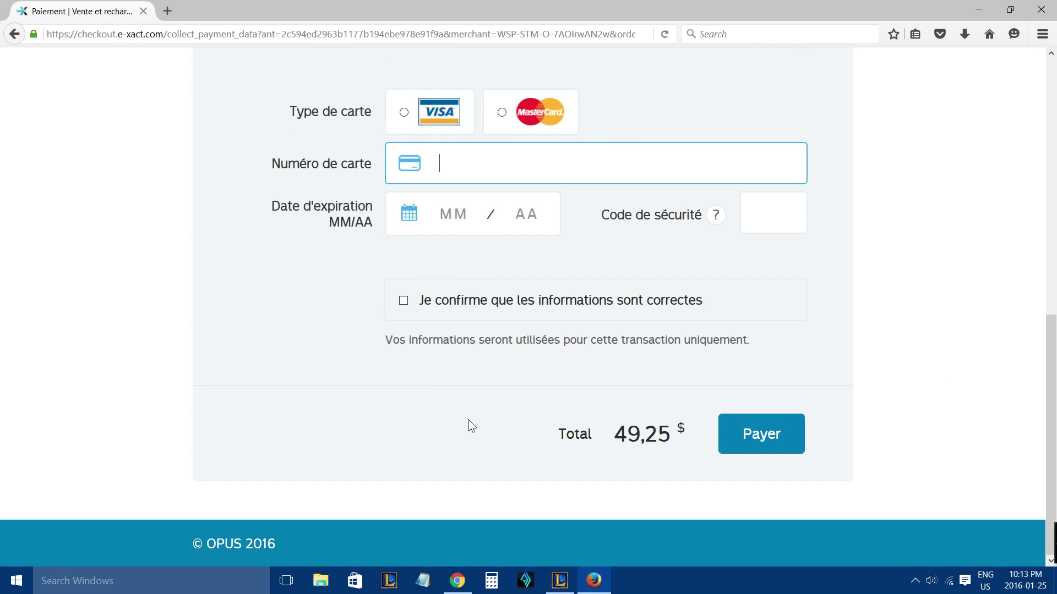
pyautogui.scroll(3, 629, 142)
pyautogui.scroll(-3, 412, 258)
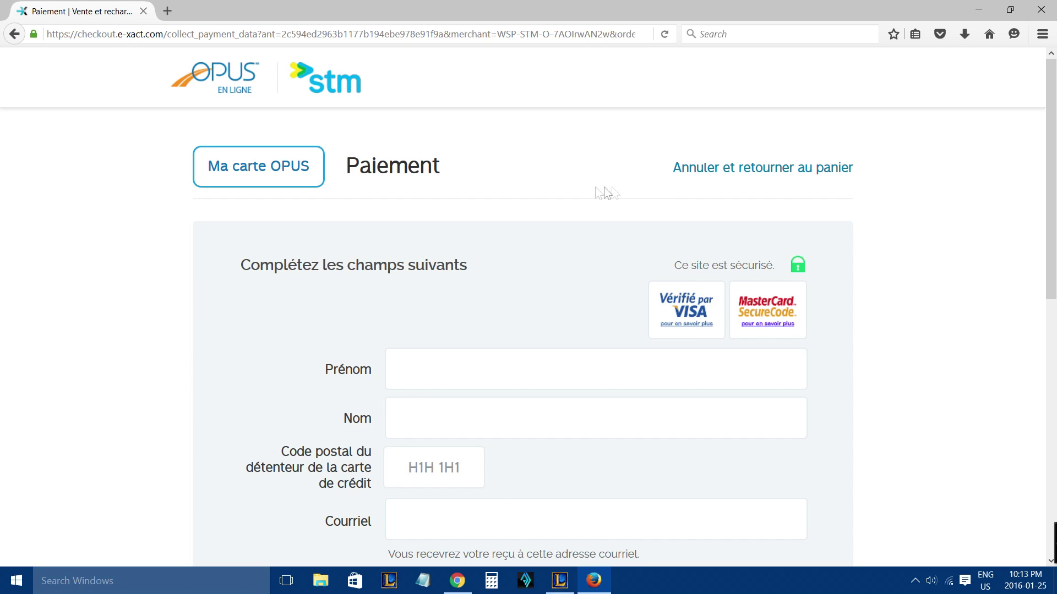
pyautogui.scroll(-3, 402, 321)
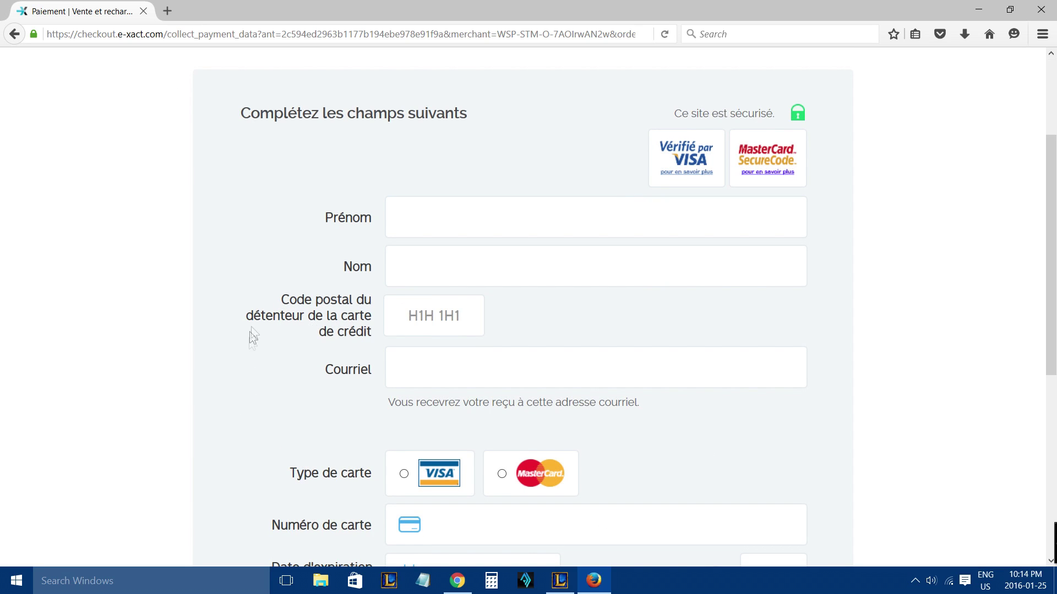
pyautogui.scroll(-4, 248, 351)
pyautogui.scroll(-1, 249, 351)
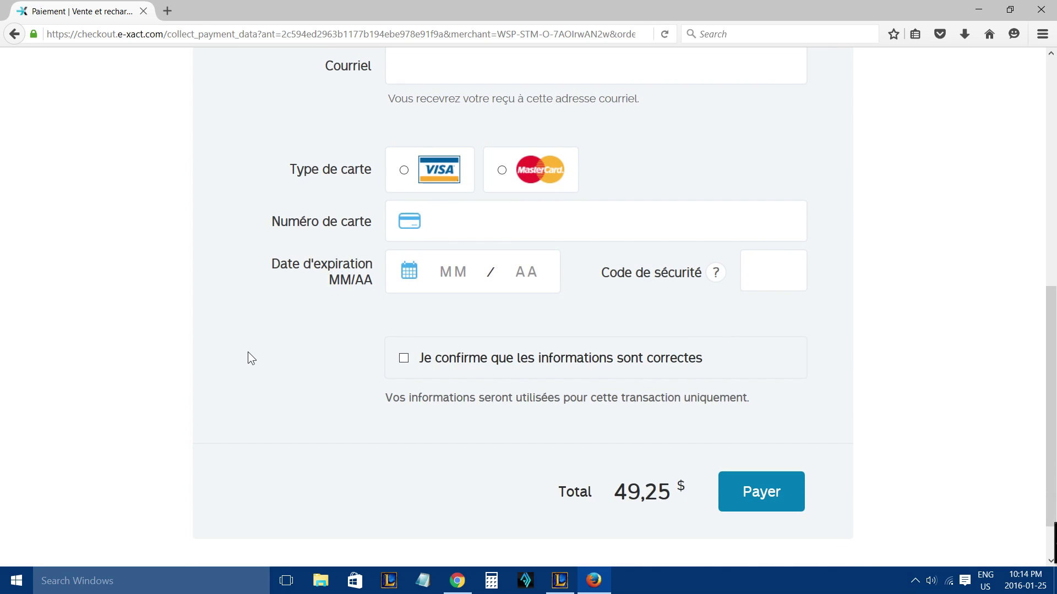